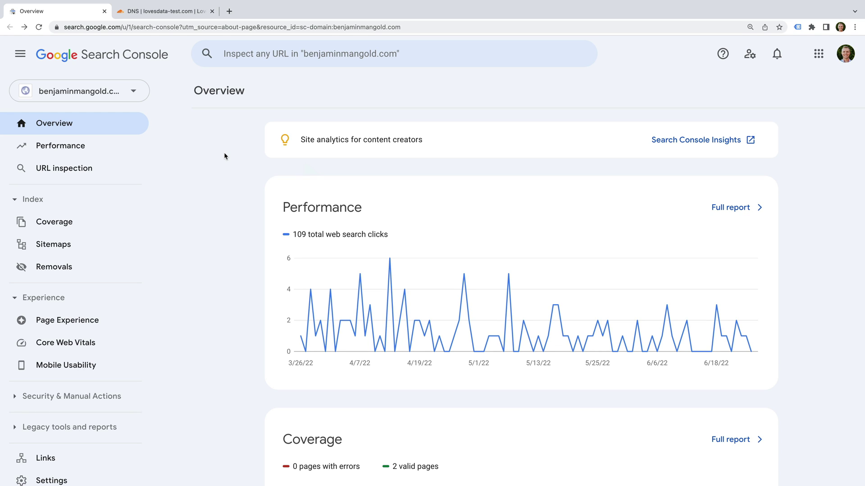
left_click(114, 98)
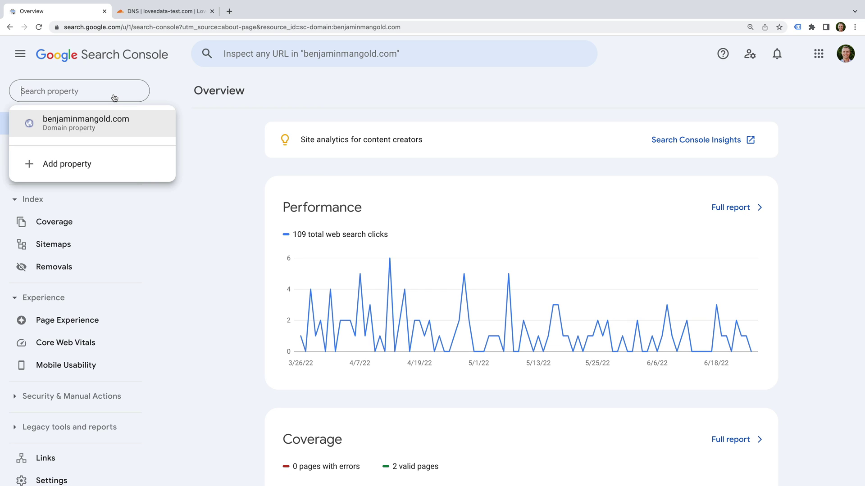
left_click(77, 167)
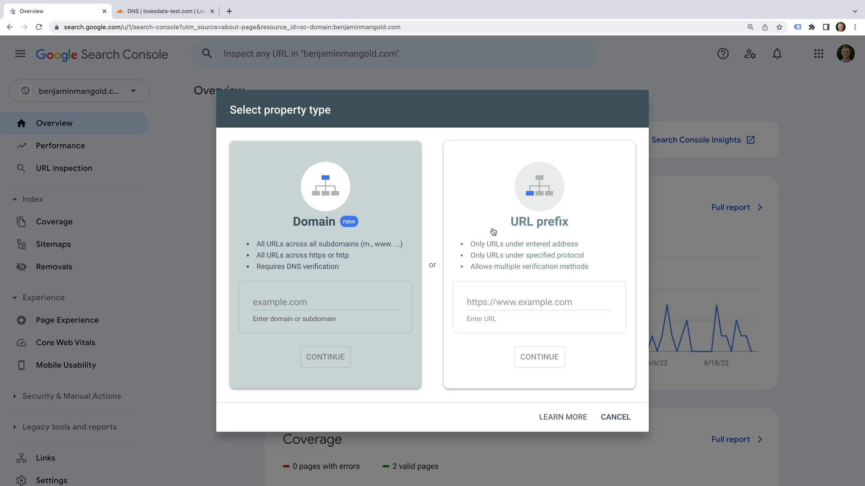
left_click(500, 301)
type("https:")
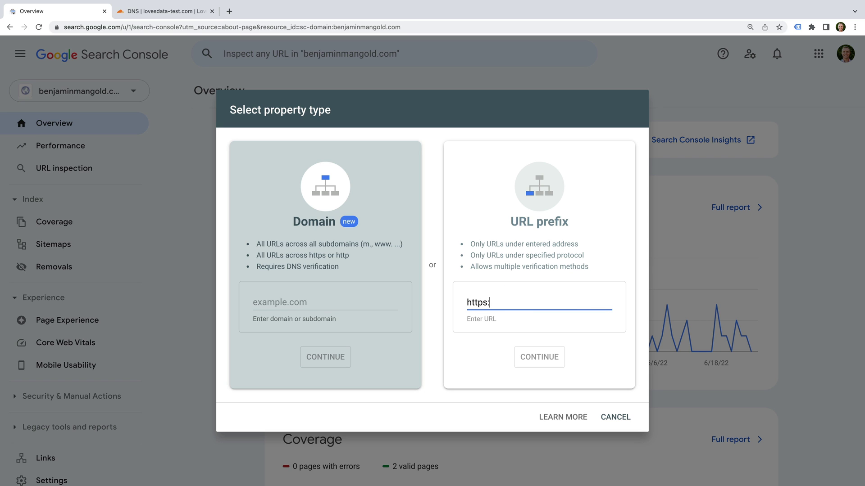
type("//www.love")
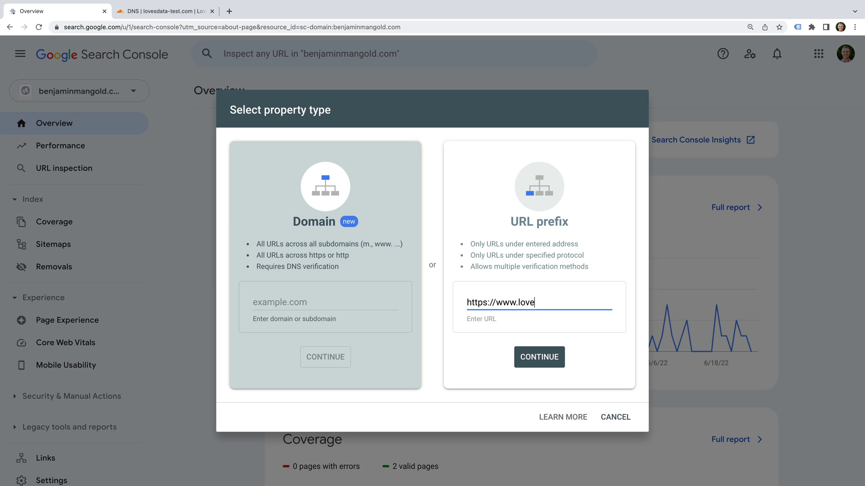
type("sdata-test.com")
left_click(375, 302)
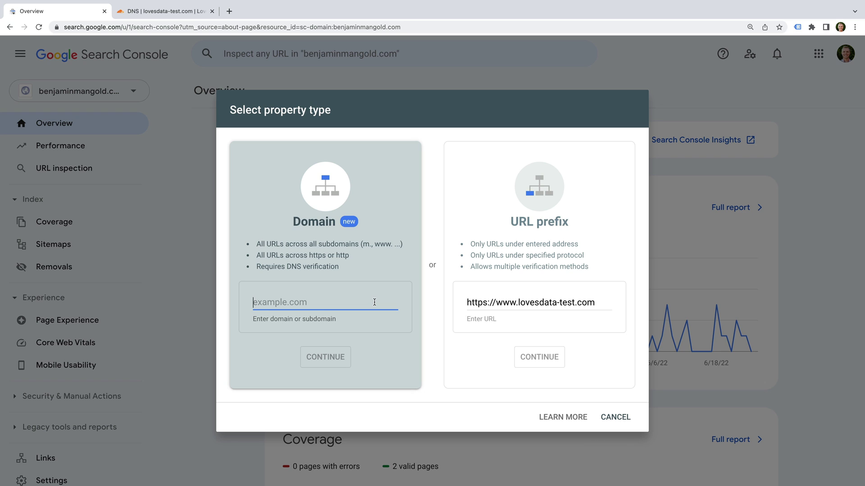
type("lovesdata")
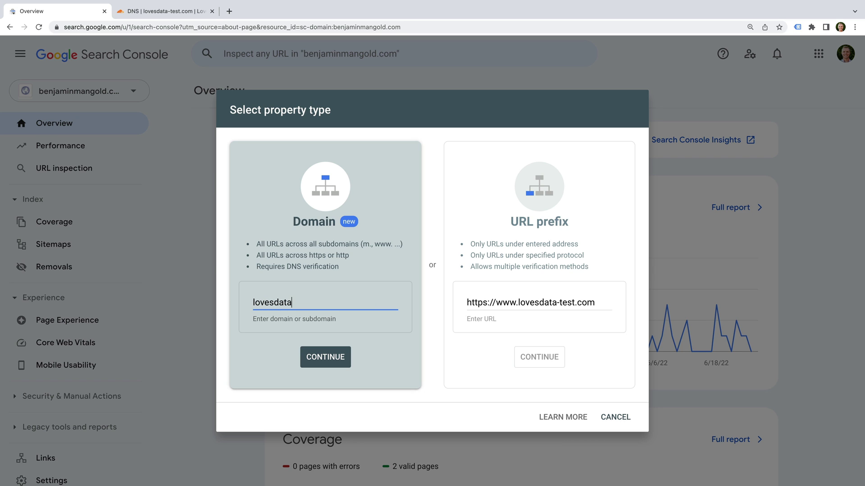
type("-test.com")
Submit the lovesdata-test.com Domain property and copy its DNS TXT verification record.
left_click(340, 359)
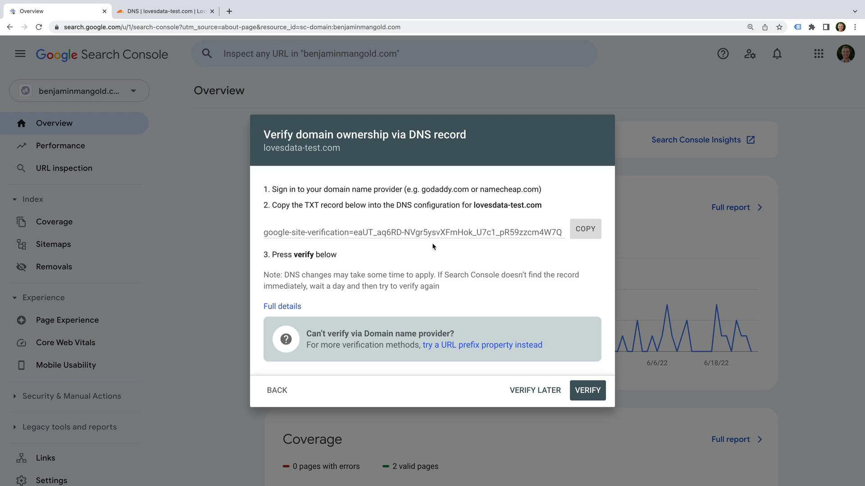
left_click(586, 232)
In Cloudflare, add a TXT record named @ containing the pasted Google verification string.
left_click(181, 12)
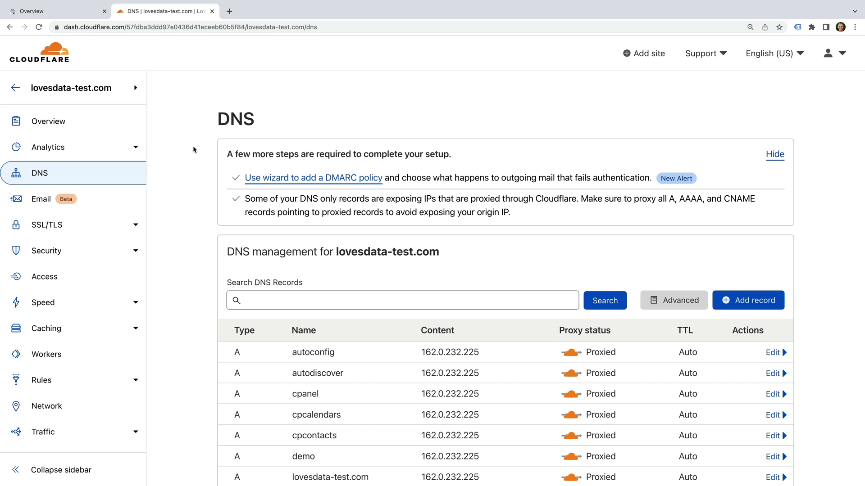
left_click(749, 302)
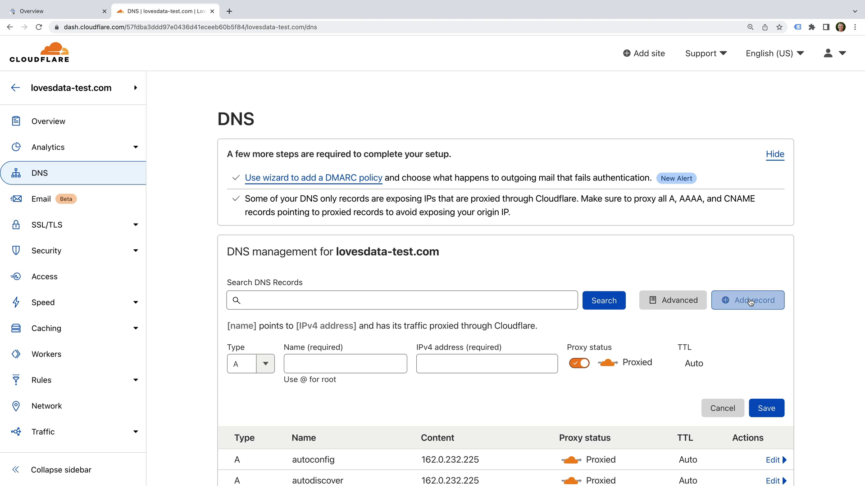
left_click(268, 368)
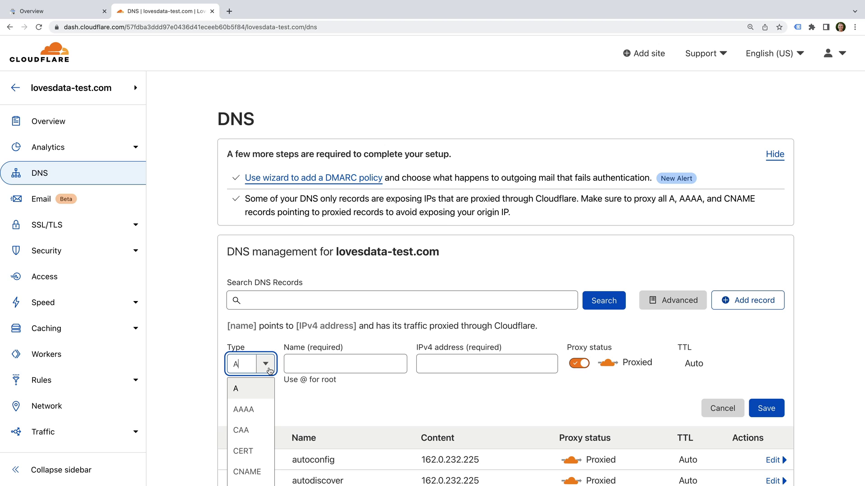
key("BackSpace")
type("txt")
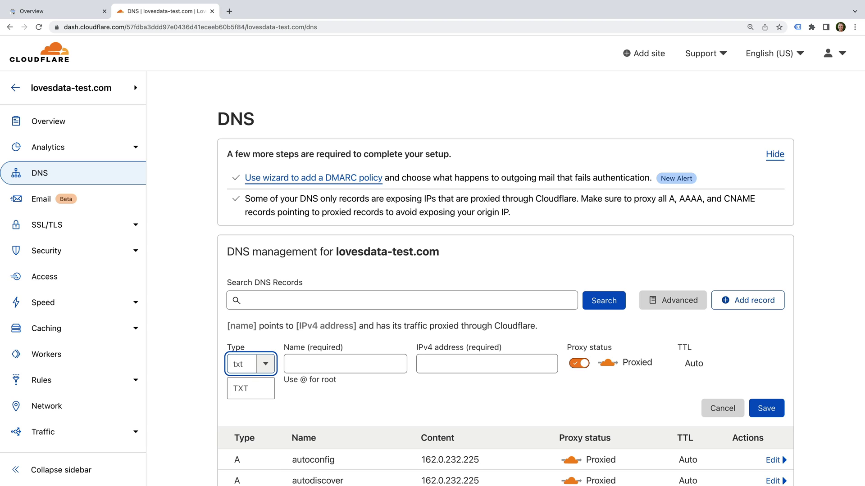
left_click(257, 393)
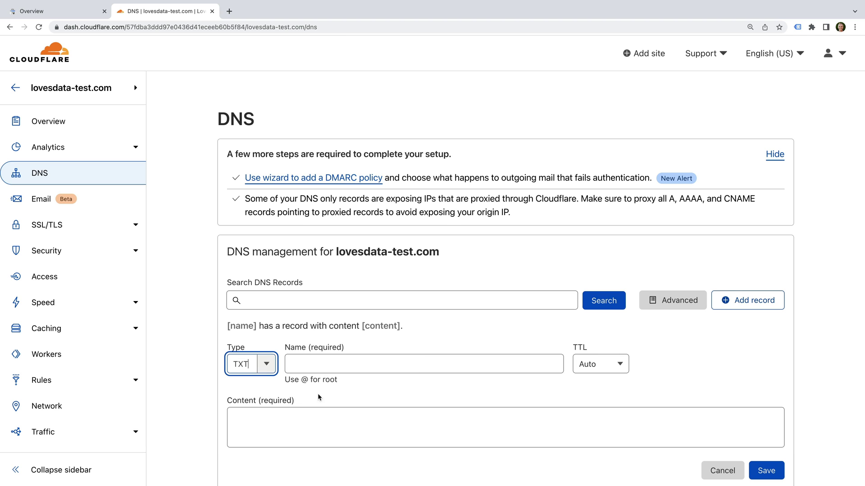
scroll(389, 395, "down", 2)
left_click(366, 324)
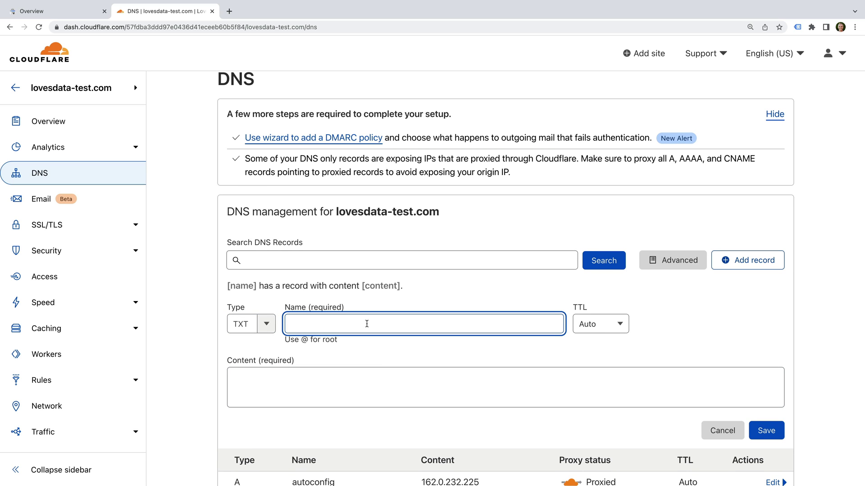
type("@")
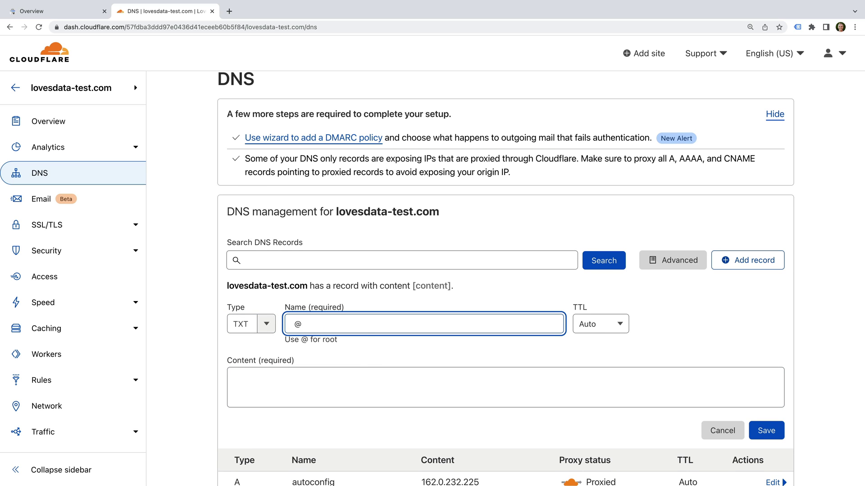
left_click(340, 383)
key("ctrl+v")
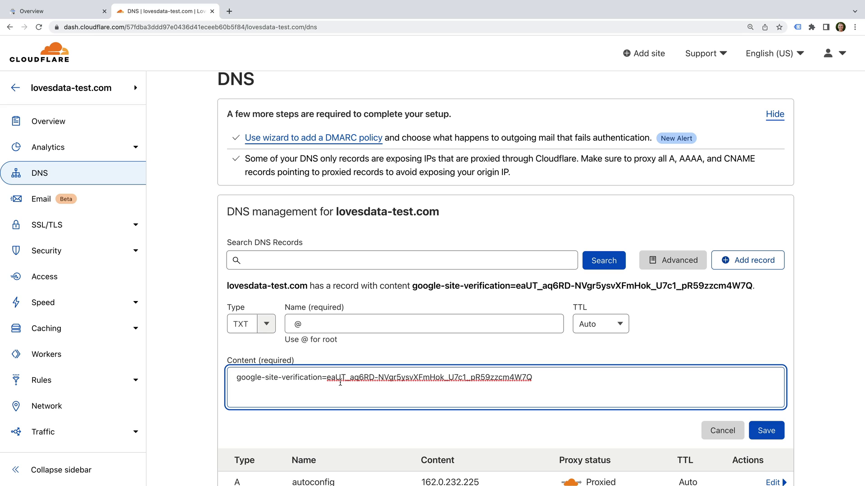
left_click(772, 433)
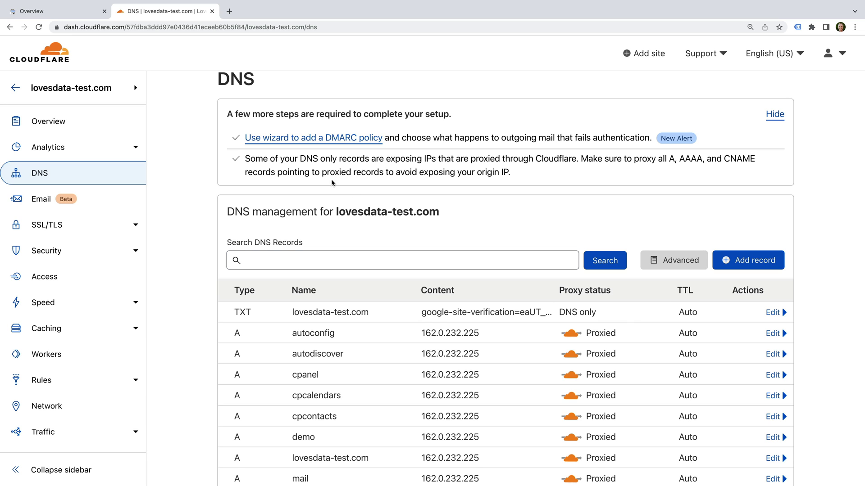
Verify lovesdata-test.com ownership via the DNS record and go to its new property Overview.
left_click(83, 14)
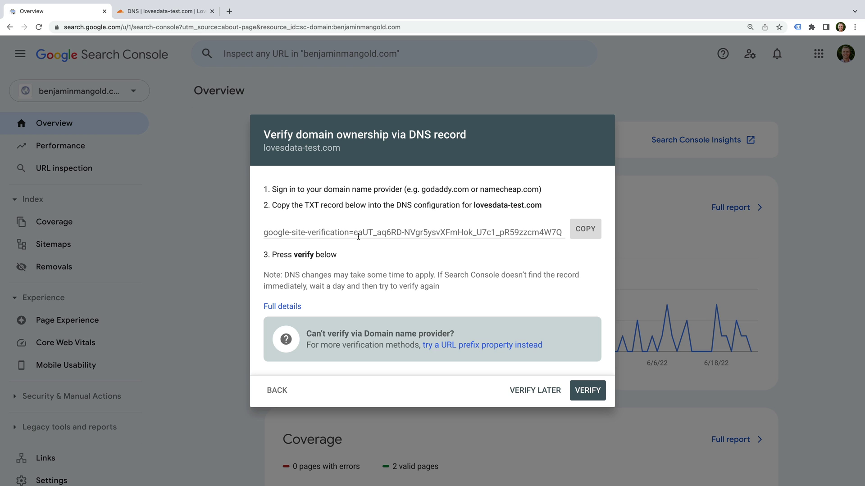
left_click(588, 390)
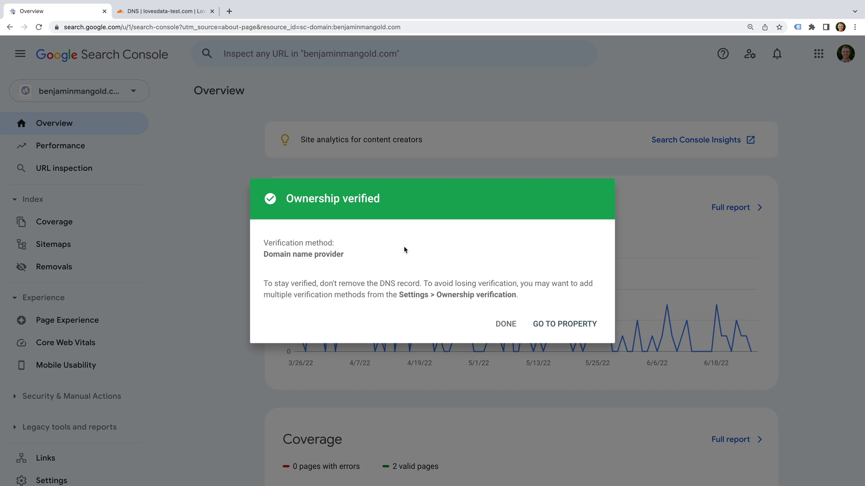
left_click(566, 326)
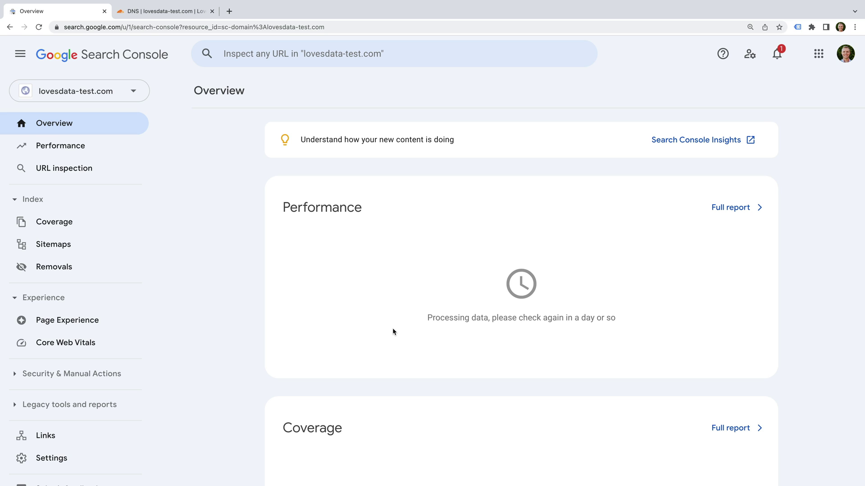
scroll(393, 331, "down", 2)
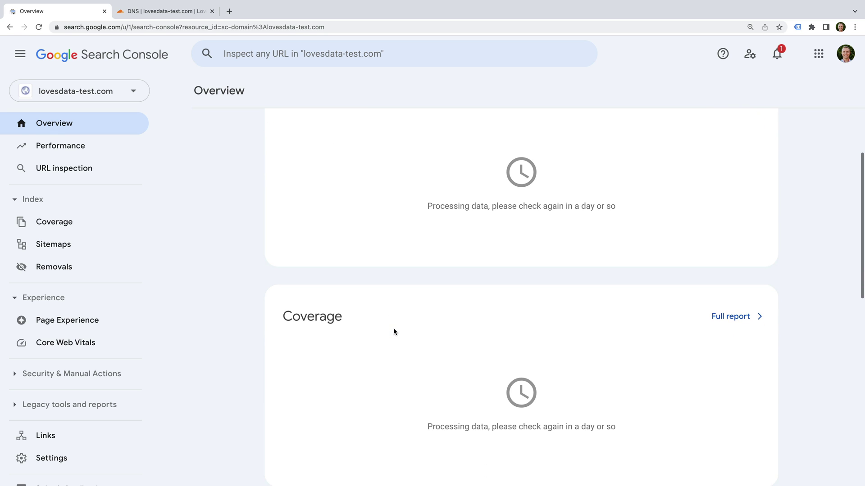
Switch to the benjaminmangold.com property and view its Performance report.
left_click(98, 93)
left_click(105, 120)
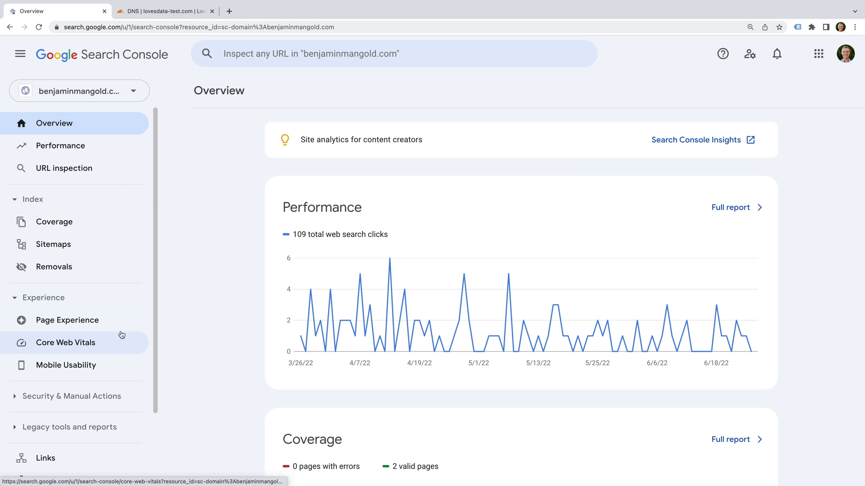
left_click(105, 151)
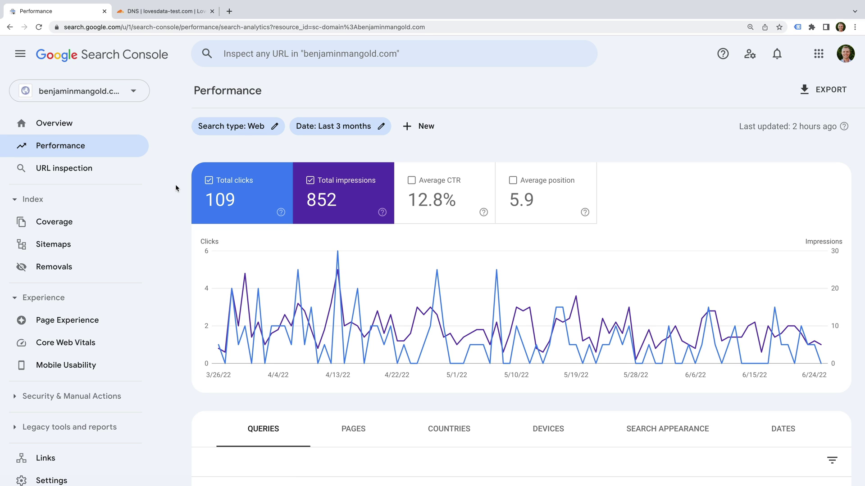
Inspect the homepage URL, reviewing its coverage and mobile usability details.
left_click(100, 173)
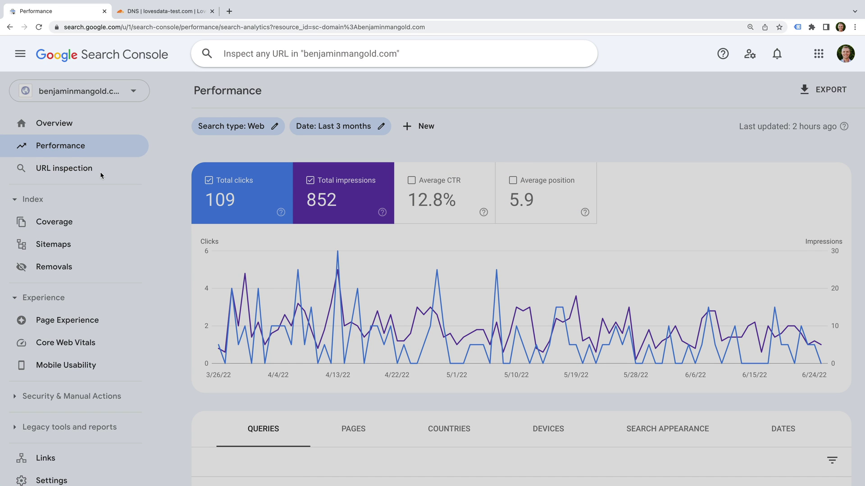
type("https")
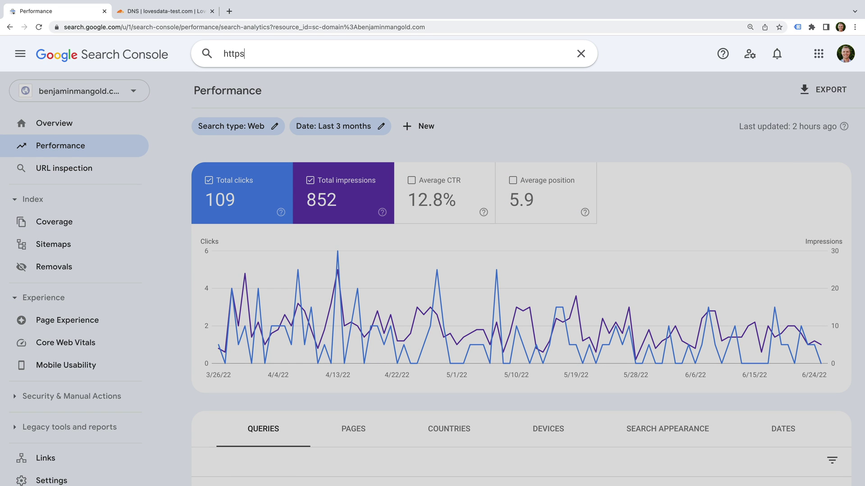
type("://www.")
type("benjaminmangold")
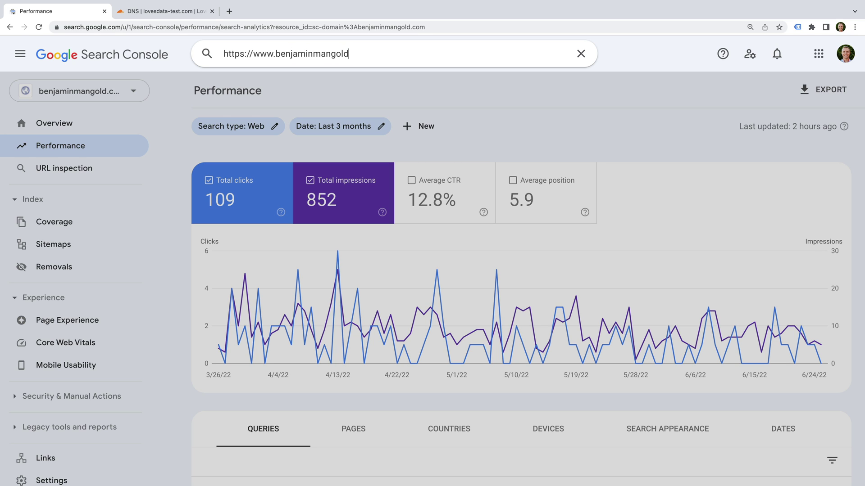
type(".com")
key("Return")
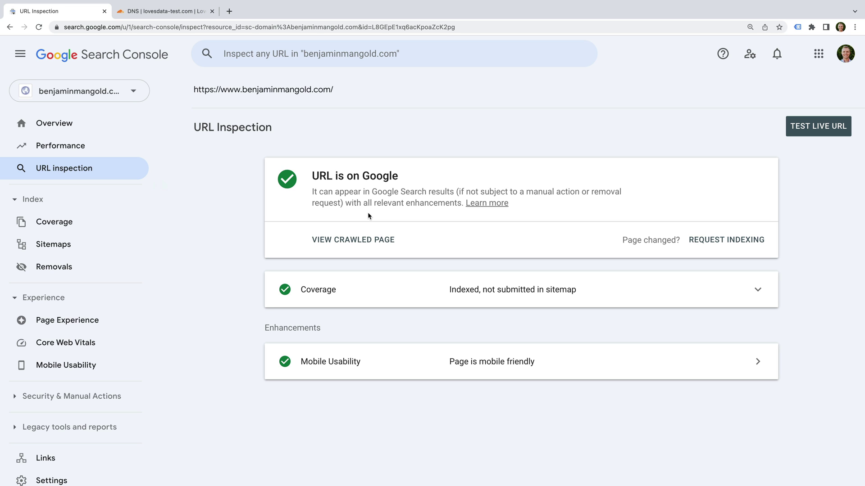
left_click(429, 289)
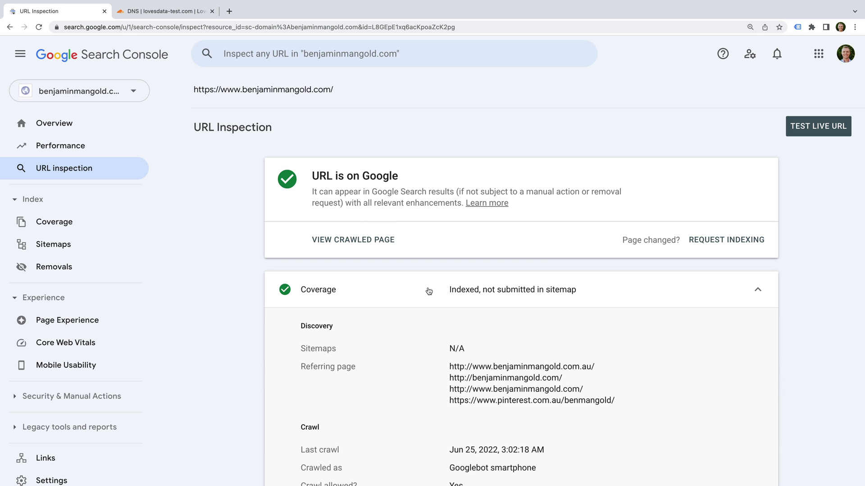
scroll(427, 290, "down", 1)
scroll(428, 289, "down", 2)
scroll(428, 290, "down", 2)
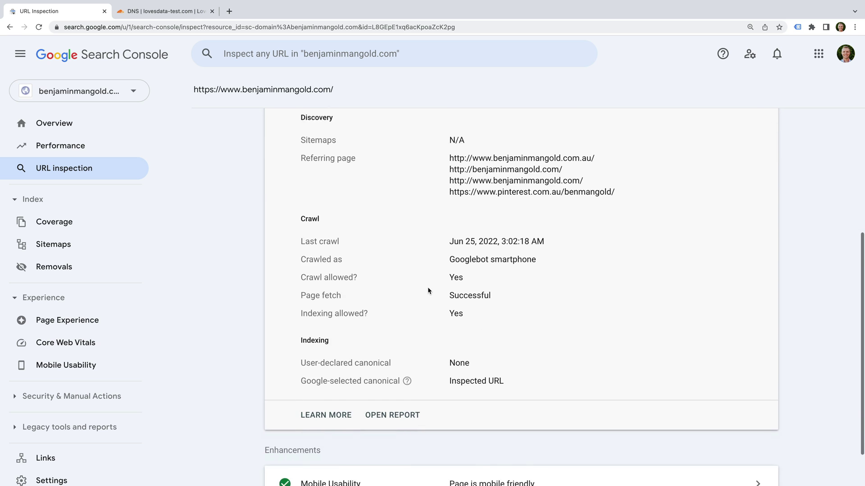
scroll(427, 290, "down", 1)
left_click(427, 438)
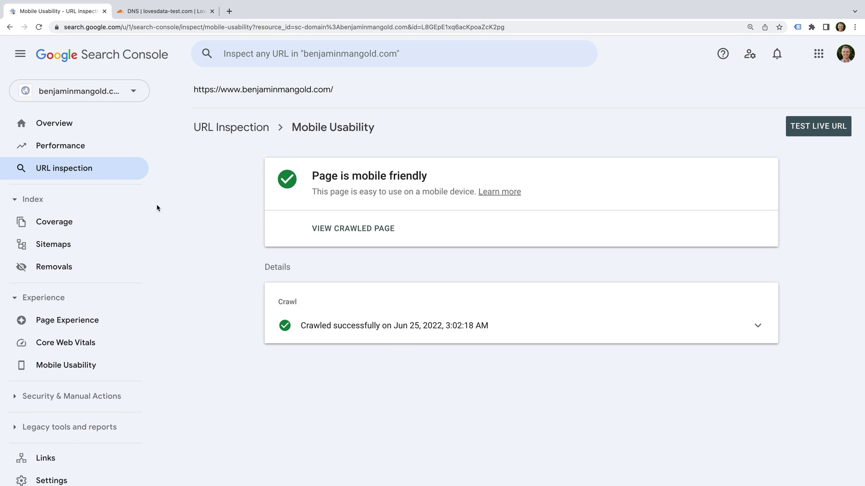
Inspect the /about page URL, then bring up the Coverage report.
left_click(106, 170)
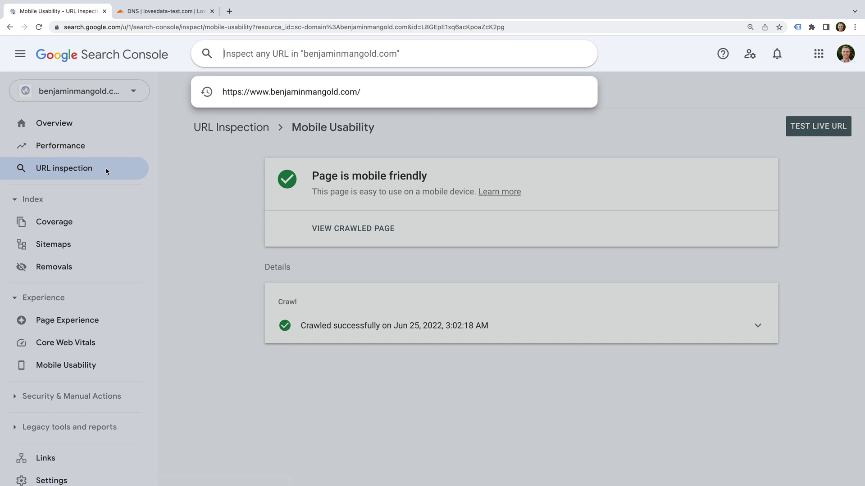
type("https:/")
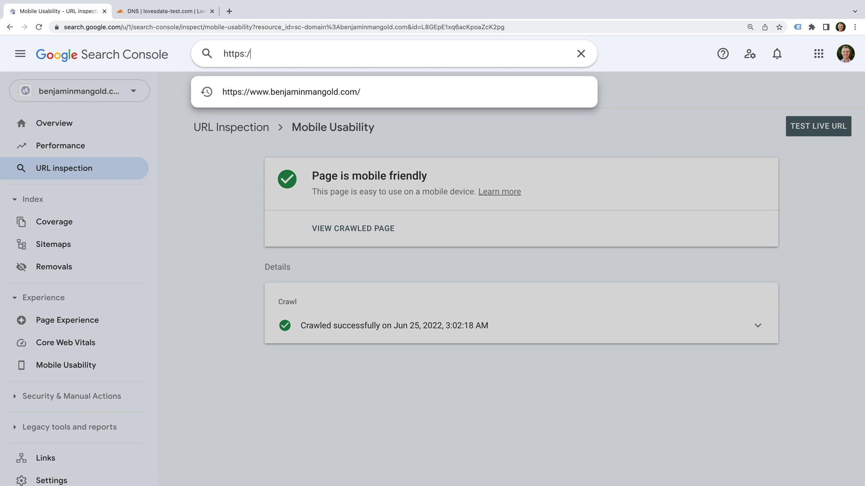
type("/www.be")
type("njaminmangold.c")
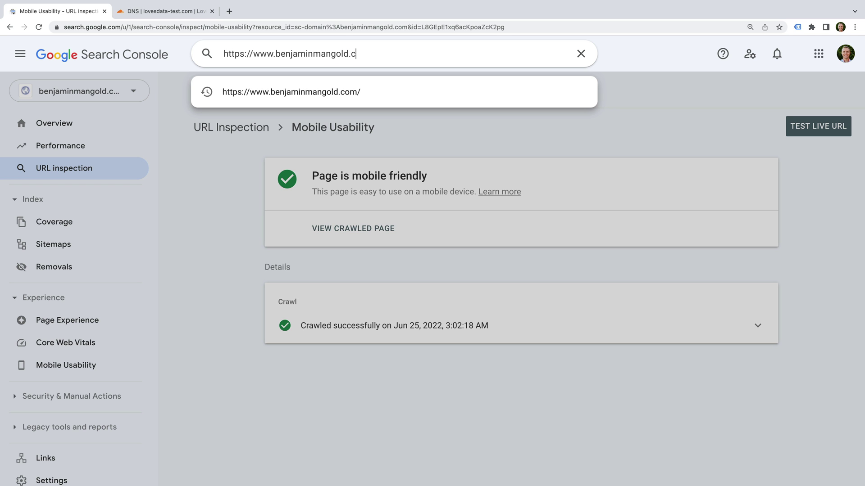
type("om/about")
key("Return")
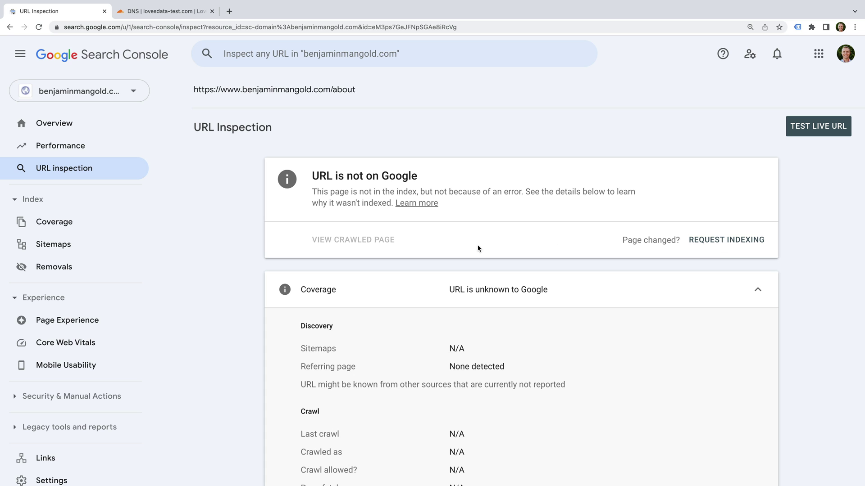
left_click(104, 231)
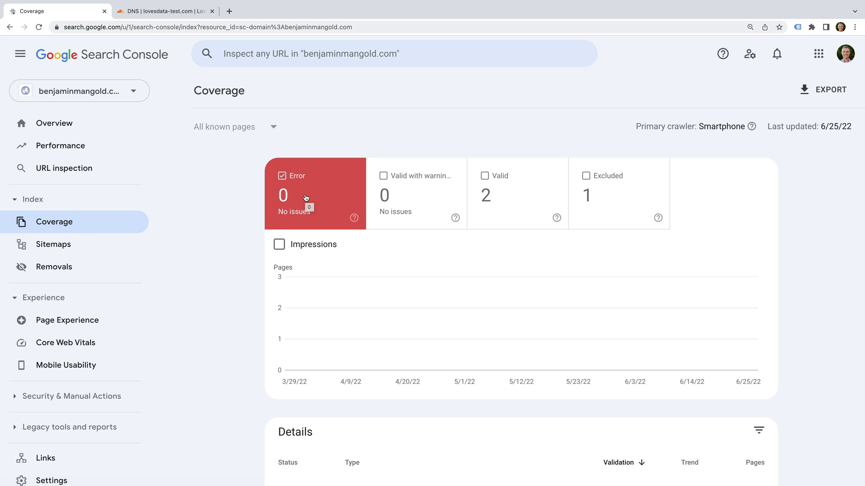
Chart only excluded pages in Coverage, then drill into the Page with redirect details.
left_click(409, 198)
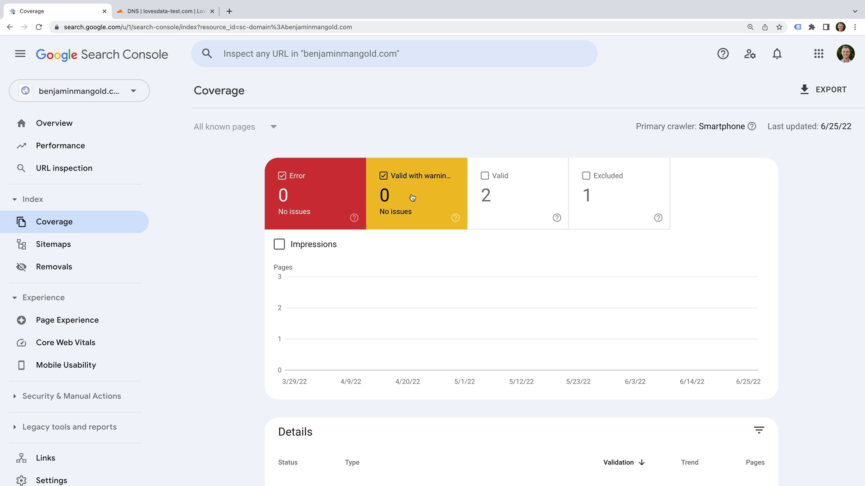
left_click(519, 195)
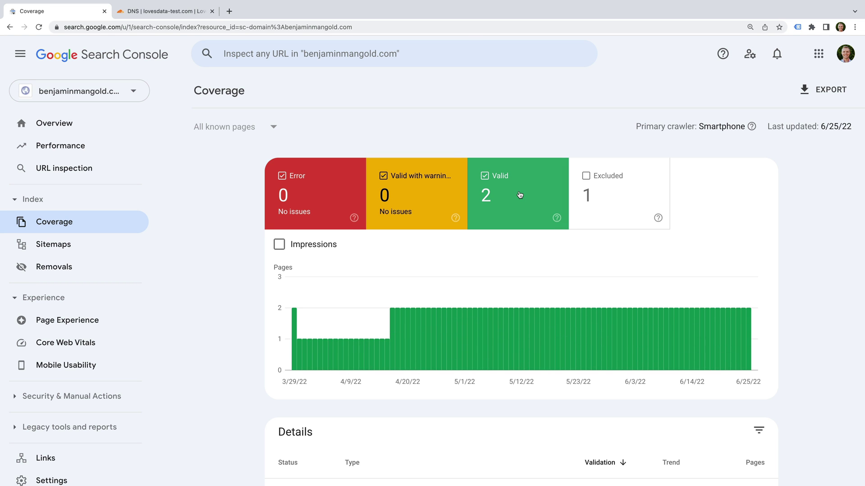
left_click(616, 196)
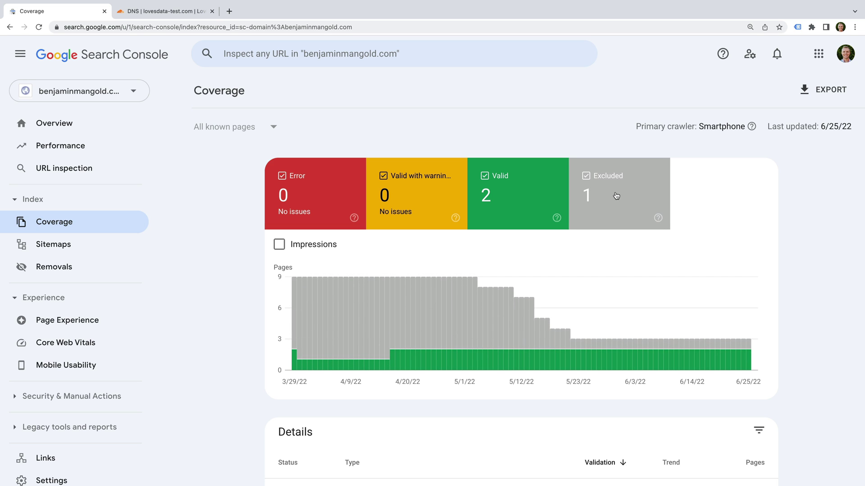
left_click(436, 202)
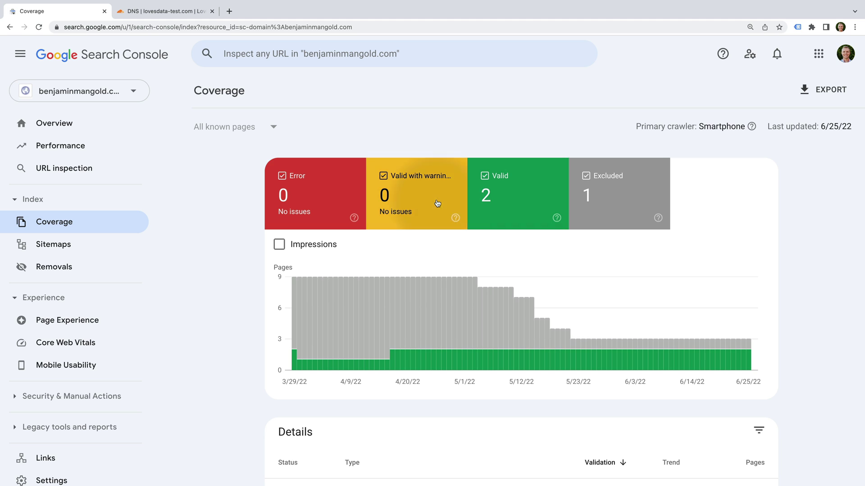
left_click(355, 203)
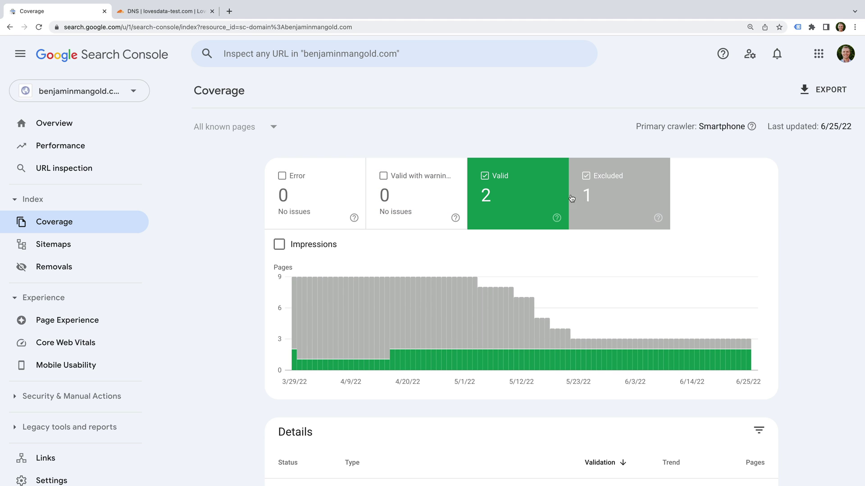
left_click(527, 199)
scroll(528, 243, "down", 2)
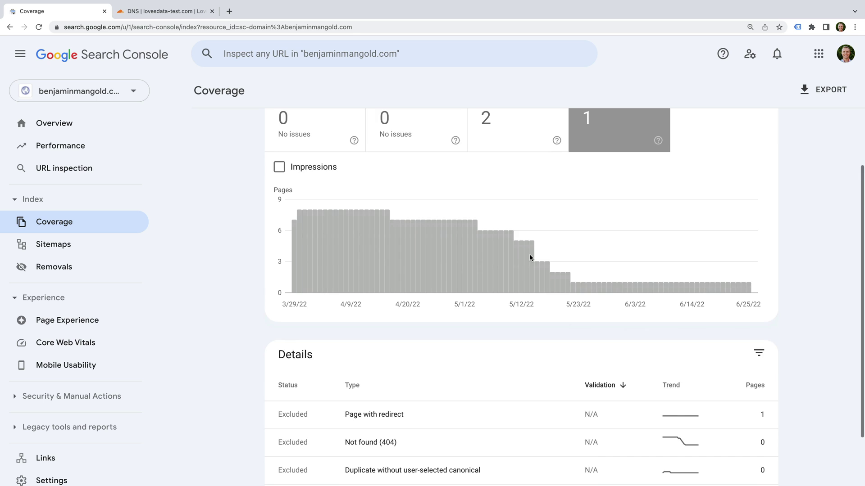
scroll(530, 258, "down", 2)
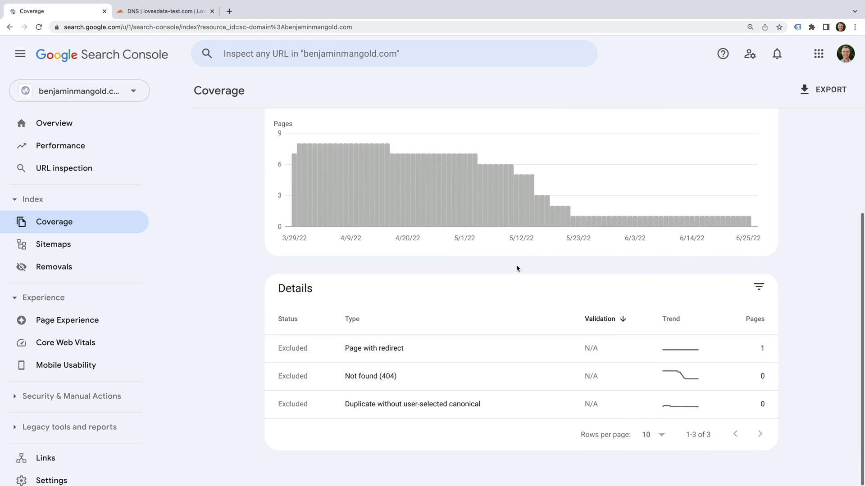
left_click(361, 351)
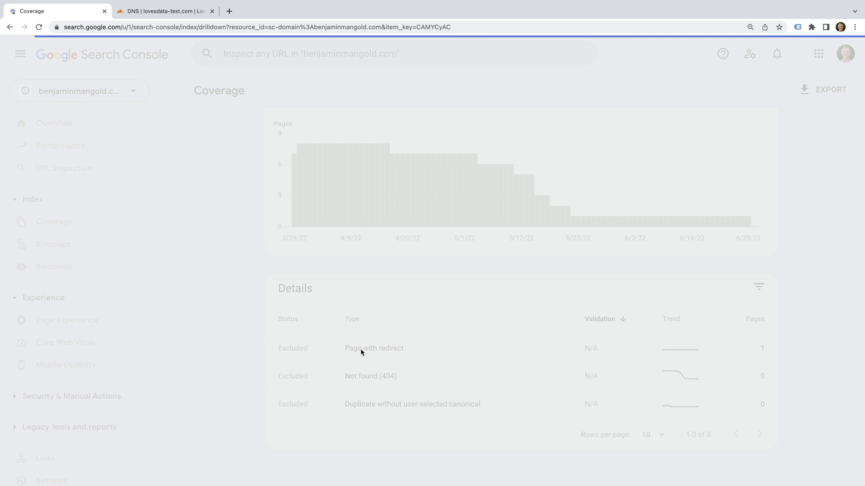
scroll(412, 297, "down", 2)
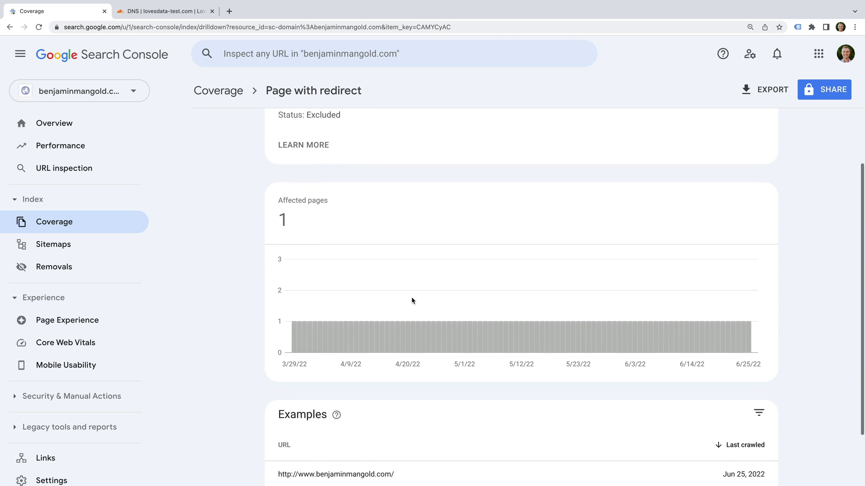
scroll(411, 297, "down", 1)
scroll(412, 298, "up", 1)
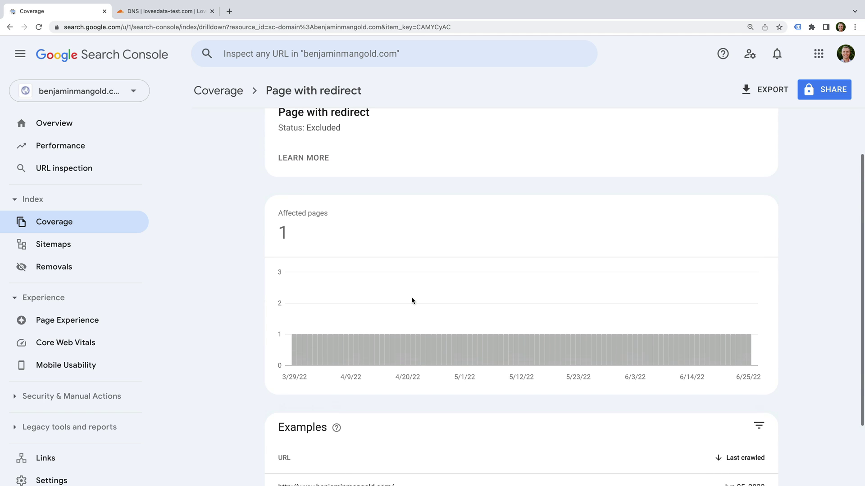
scroll(412, 301, "up", 1)
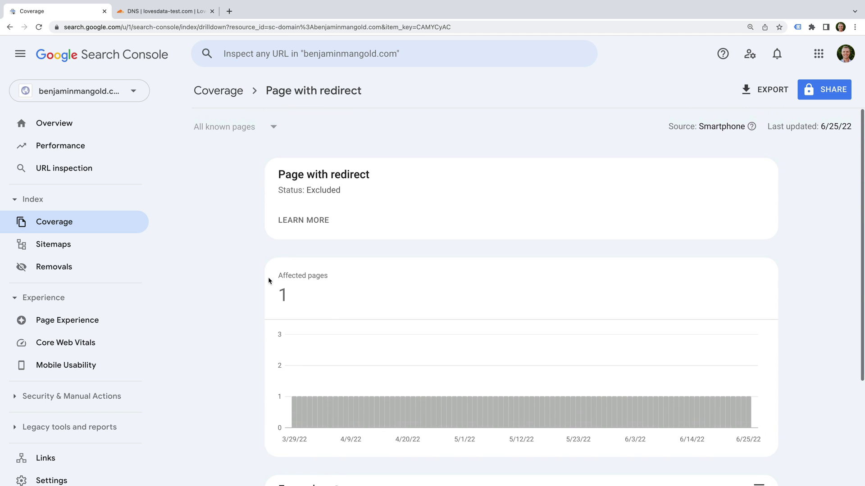
View the Sitemaps report, then the Removals report.
left_click(77, 246)
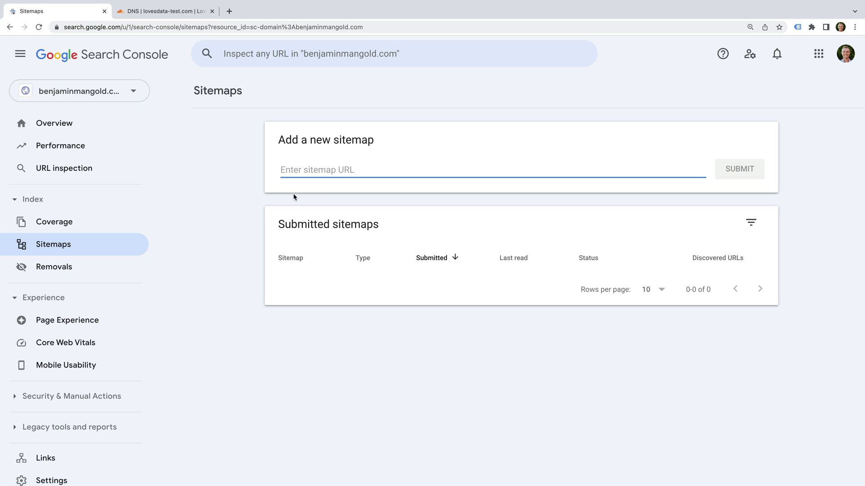
left_click(93, 268)
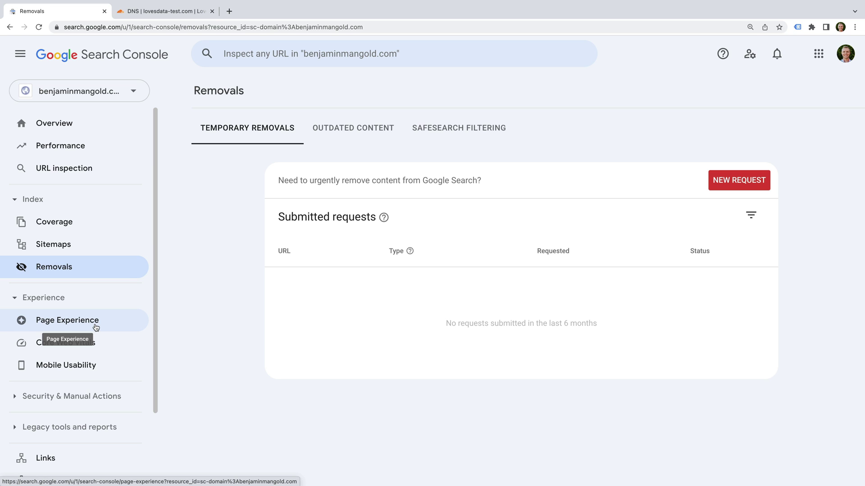
Check the Core Web Vitals report under Experience for mobile and desktop usage data.
left_click(104, 348)
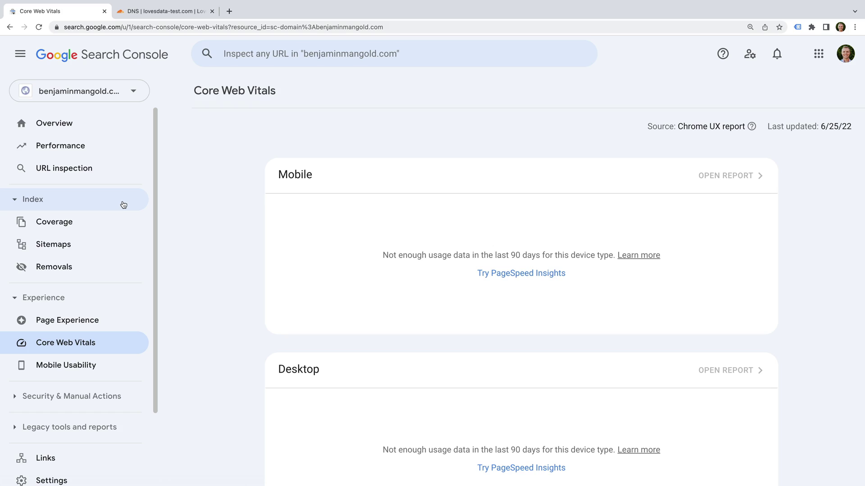
Return to Performance and add Average CTR and Average position to the chart.
left_click(110, 148)
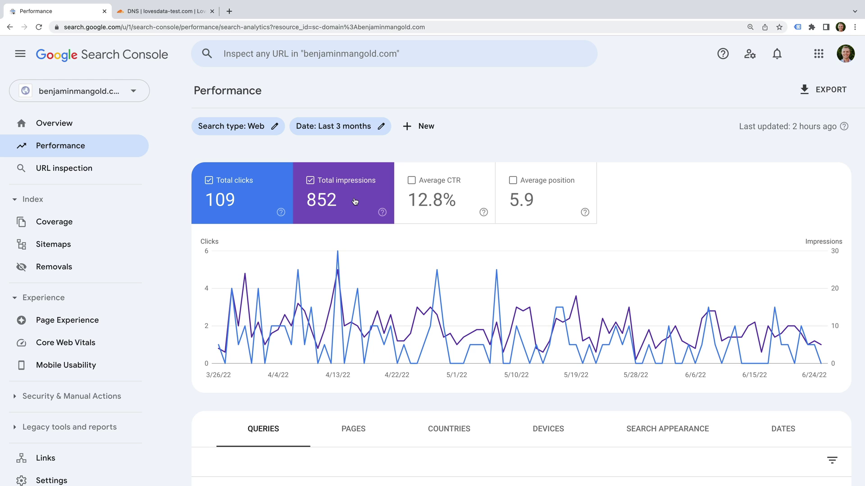
mouse_move(378, 201)
left_click(466, 197)
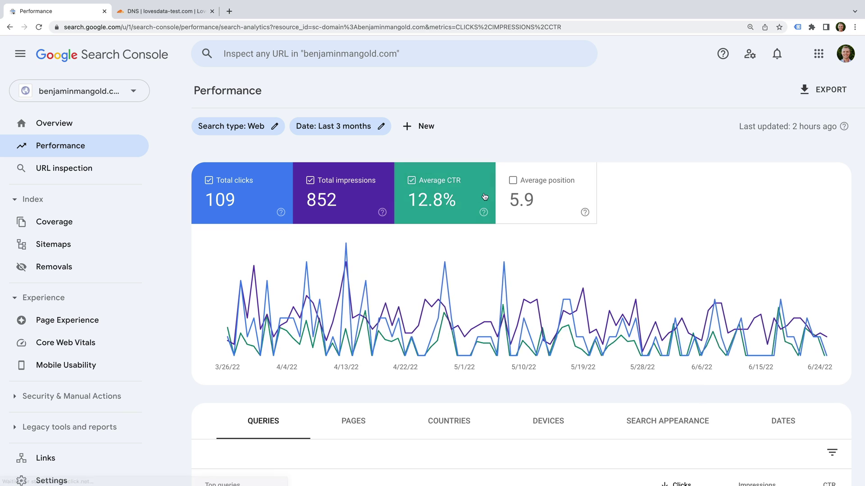
left_click(552, 197)
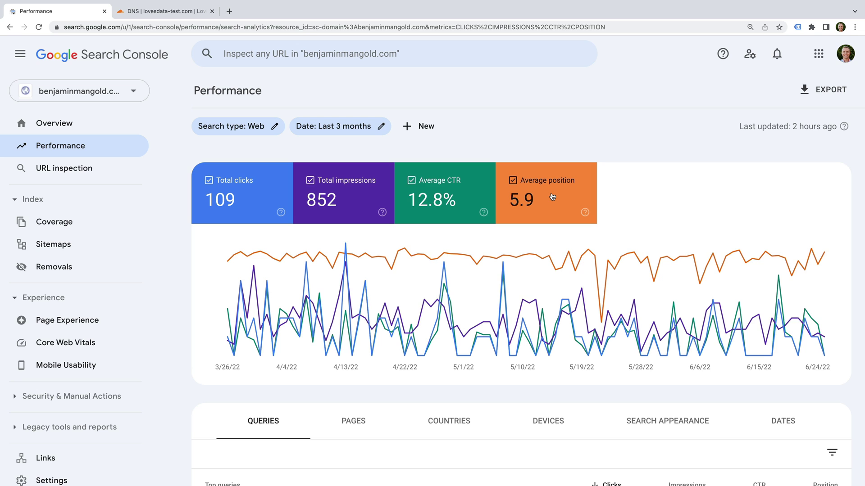
scroll(552, 197, "down", 3)
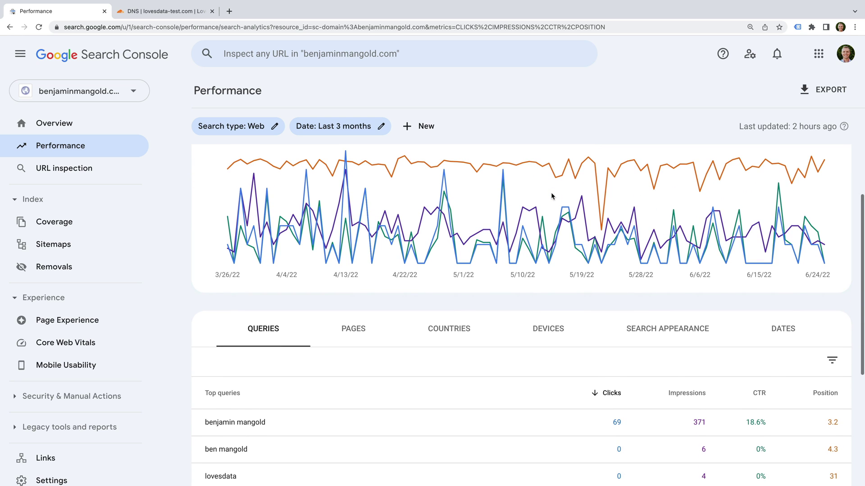
scroll(552, 197, "down", 2)
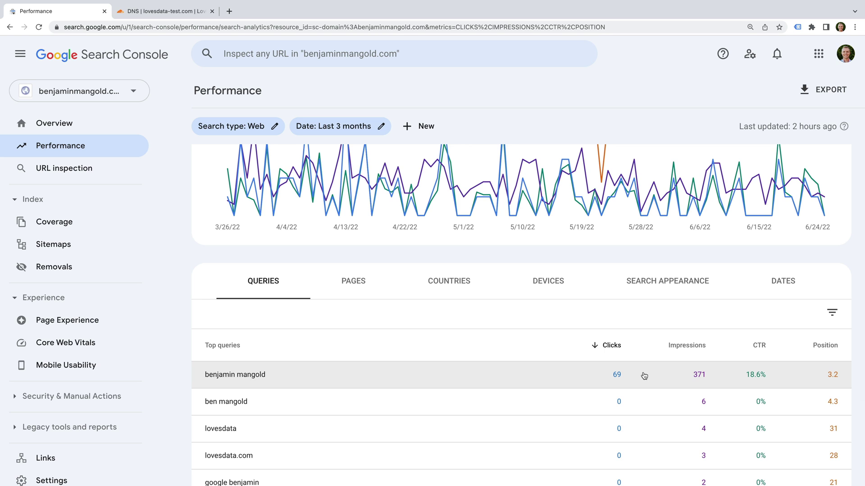
scroll(643, 376, "down", 1)
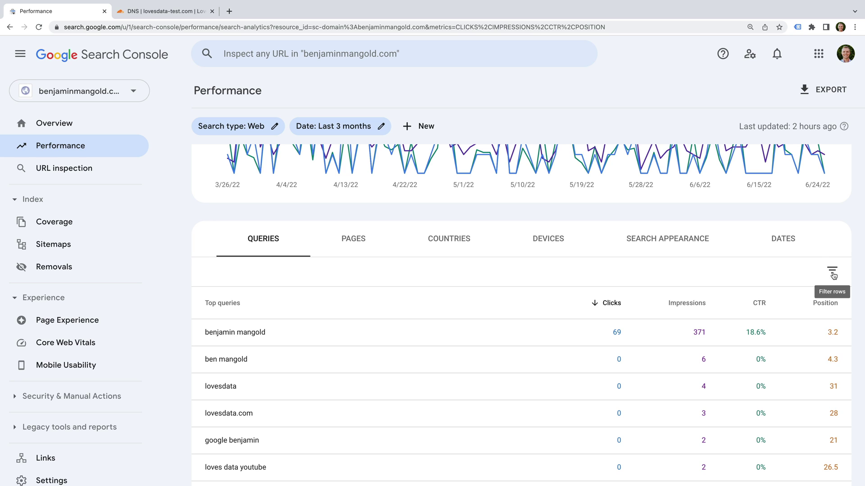
Filter the queries table to rows with CTR smaller than 6.
left_click(834, 275)
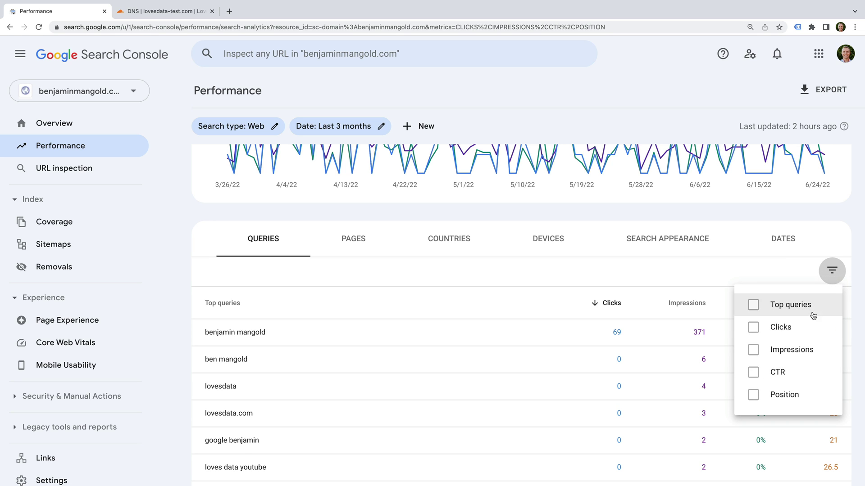
left_click(754, 376)
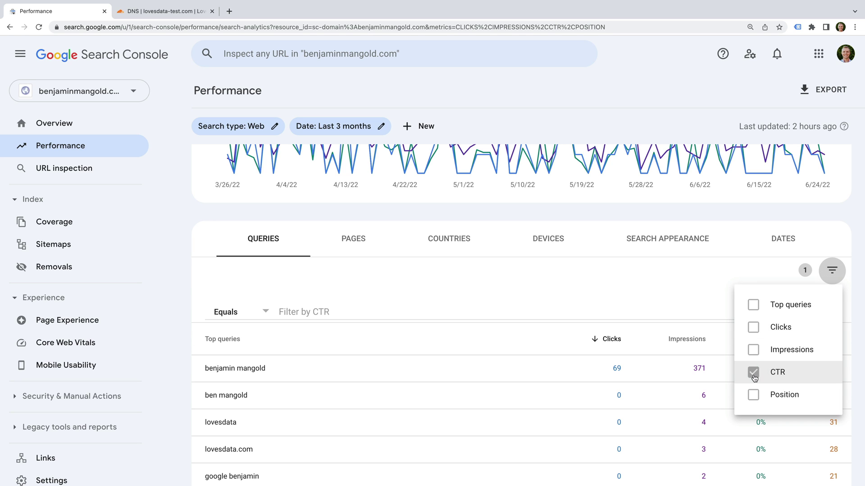
left_click(257, 317)
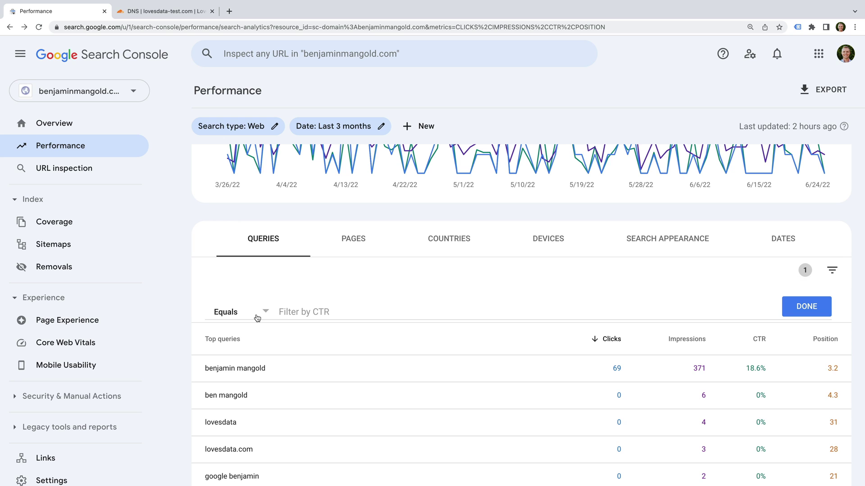
left_click(254, 315)
left_click(248, 378)
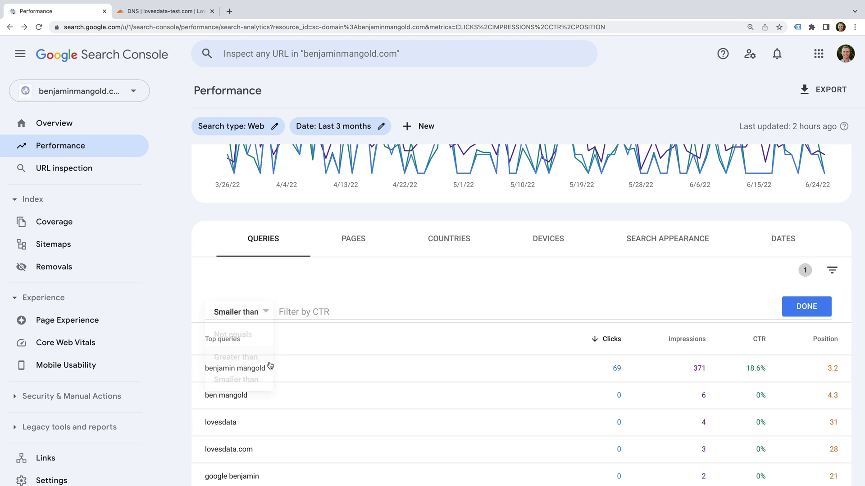
left_click(304, 311)
type("6")
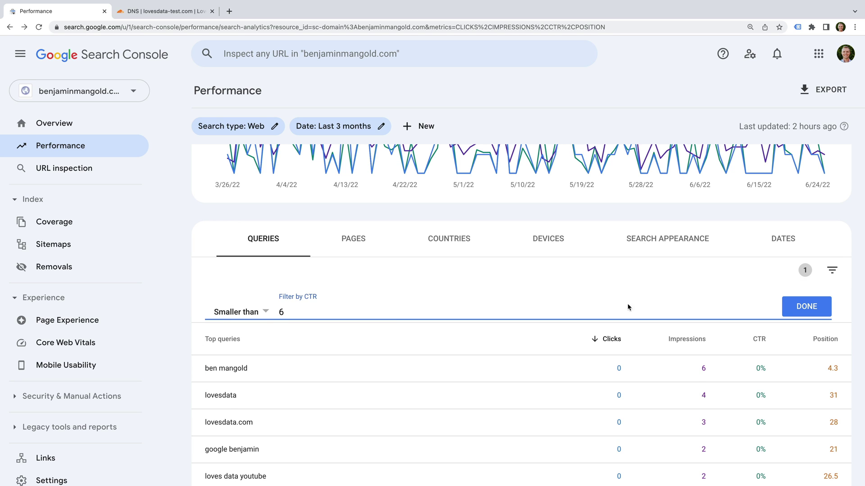
left_click(804, 308)
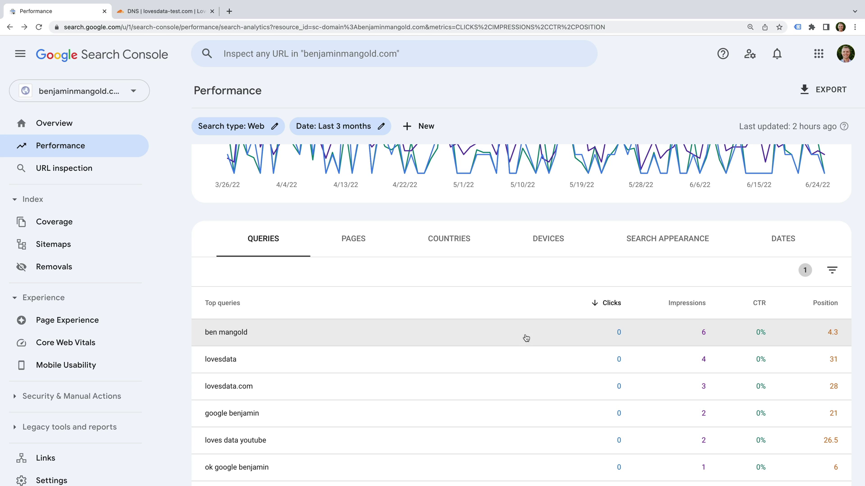
Filter the report to the 'ben mangold' query and view its results by page.
left_click(220, 338)
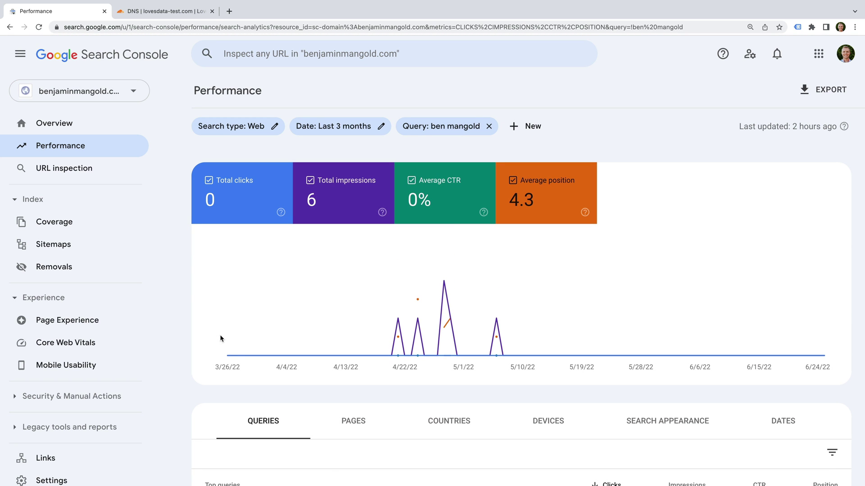
left_click(376, 419)
scroll(377, 419, "down", 3)
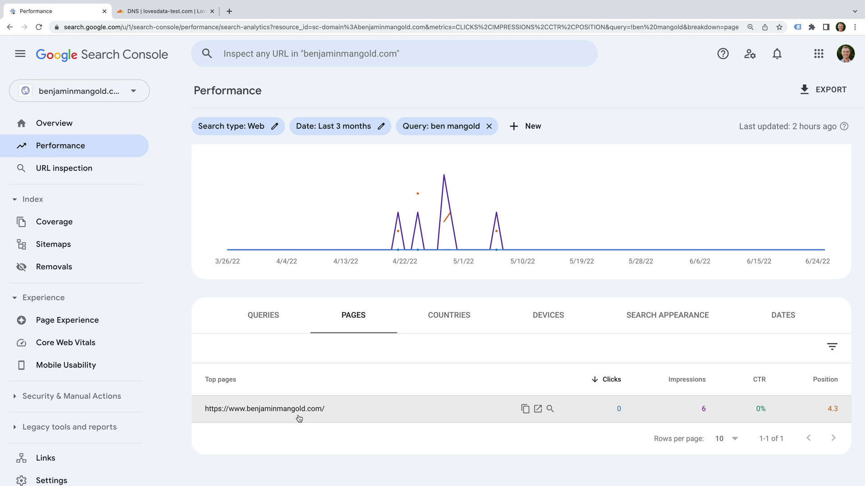
mouse_move(450, 203)
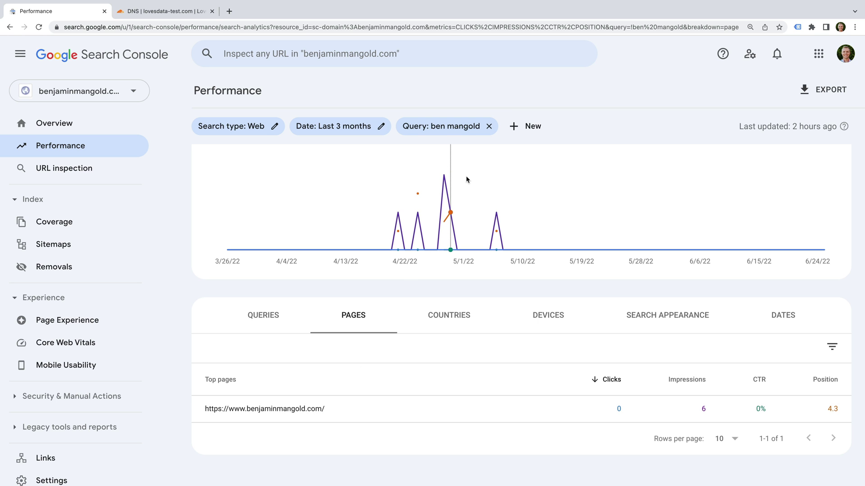
left_click(489, 126)
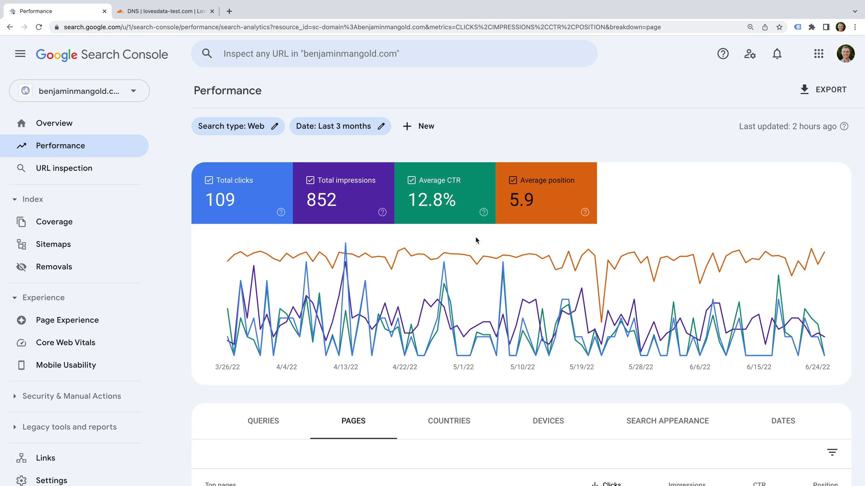
scroll(473, 245, "down", 2)
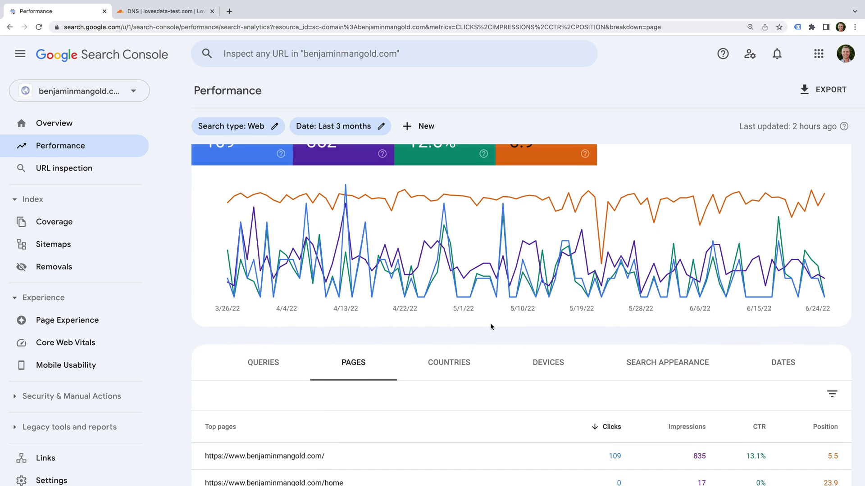
scroll(492, 327, "down", 3)
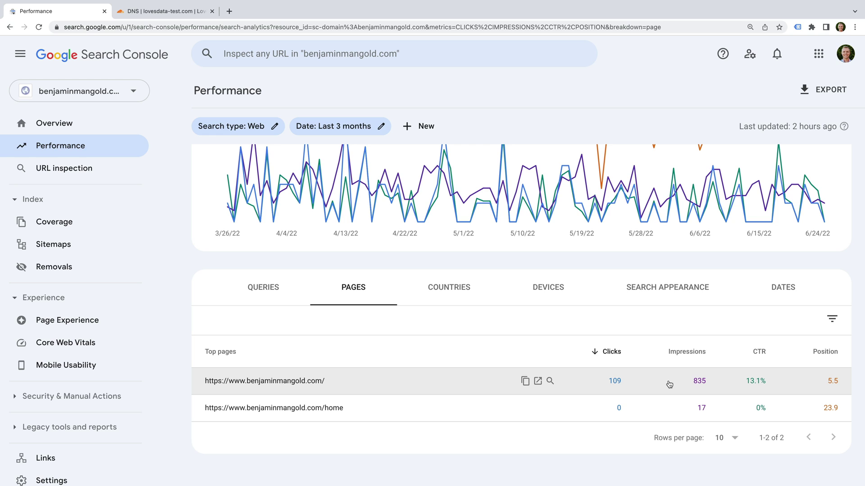
left_click(833, 323)
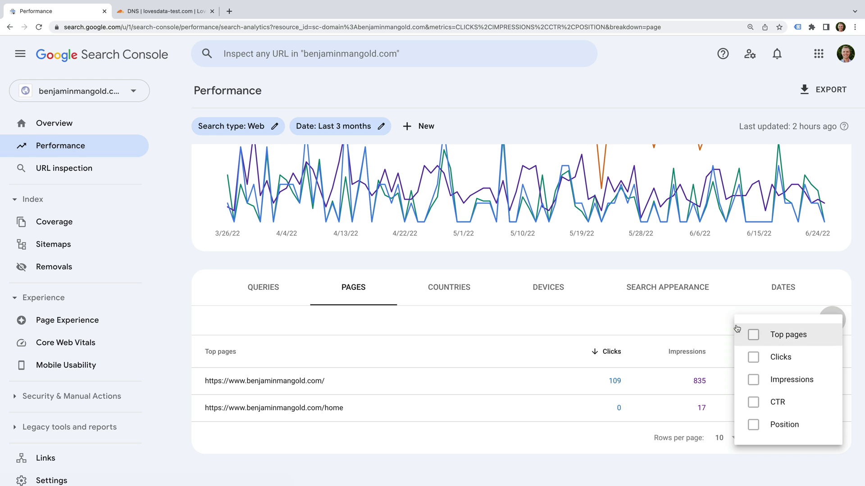
Dismiss the Pages table filter menu without adding a filter.
left_click(701, 329)
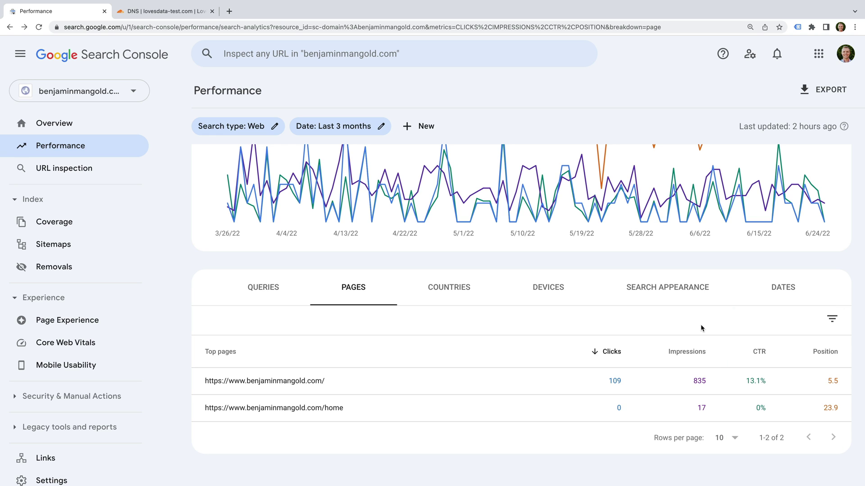
mouse_move(782, 383)
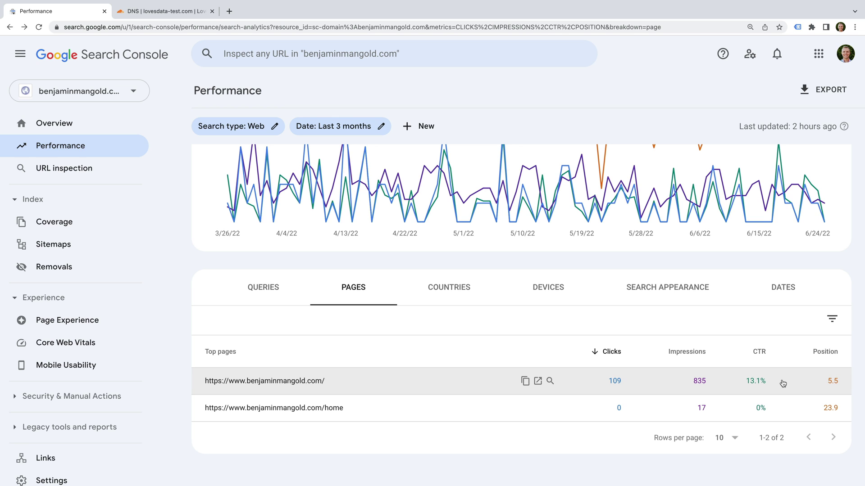
scroll(782, 384, "up", 3)
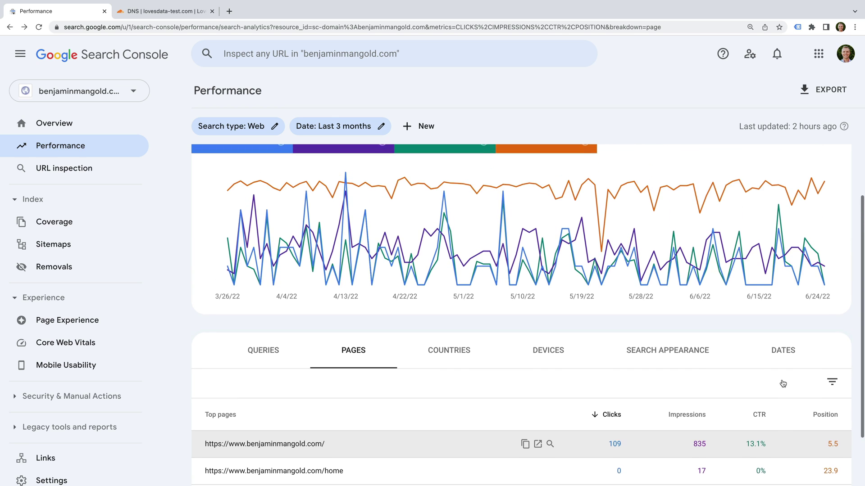